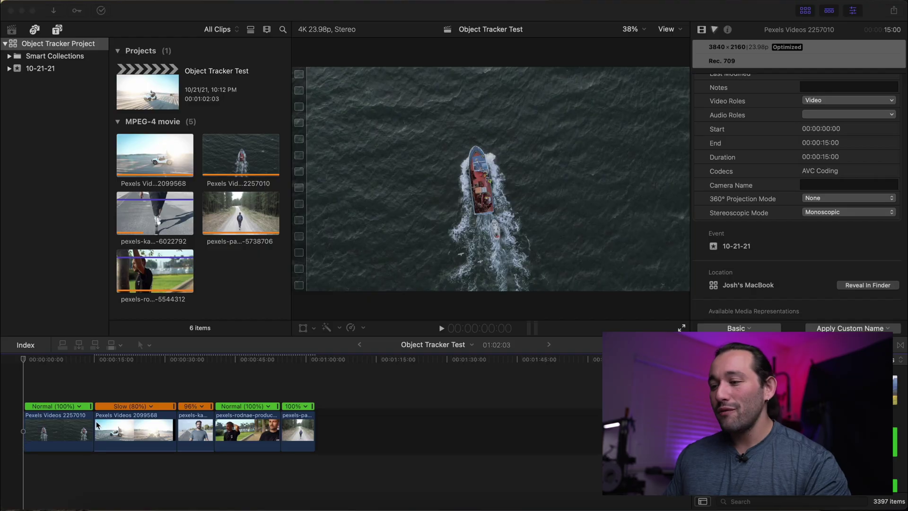
Drop the Custom title onto the boat in the viewer and analyze the boat's motion.
{"action": "left_click", "coordinate": [33, 395]}
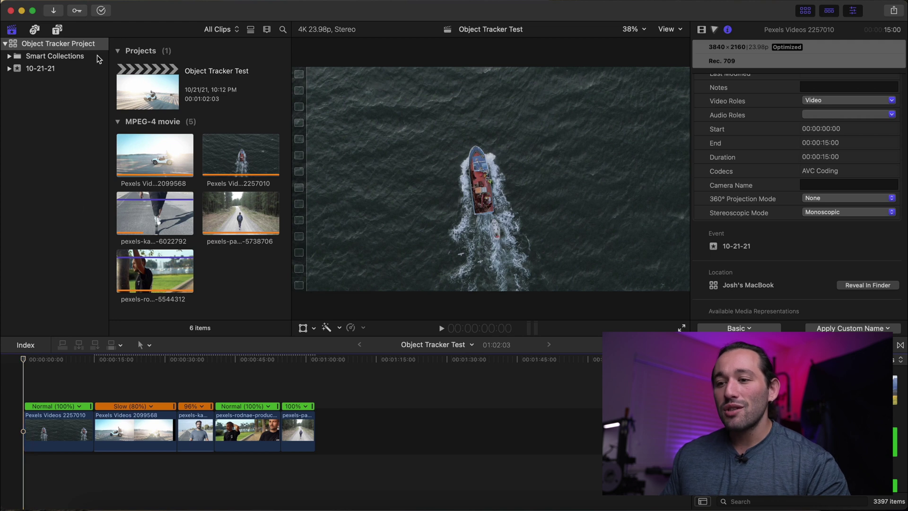
{"action": "left_click", "coordinate": [57, 30]}
{"action": "left_click_drag", "start_coordinate": [210, 84], "coordinate": [490, 188]}
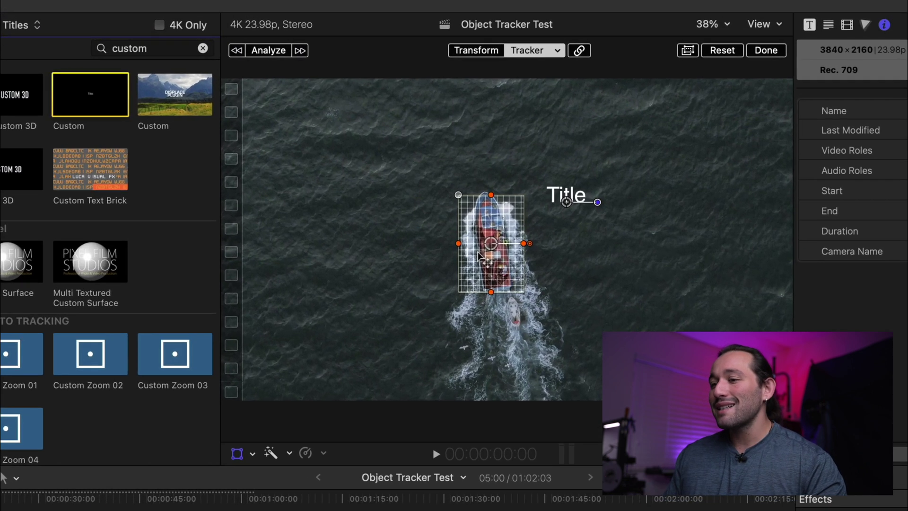
{"action": "left_click", "coordinate": [273, 52]}
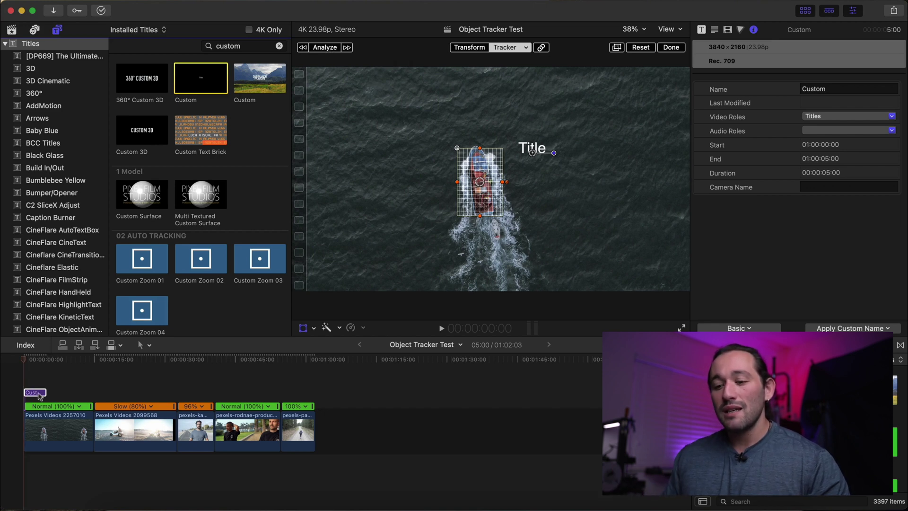
Lengthen the Custom title clip to 15 seconds and play it back to review the tracking.
{"action": "left_click_drag", "start_coordinate": [46, 393], "coordinate": [90, 393]}
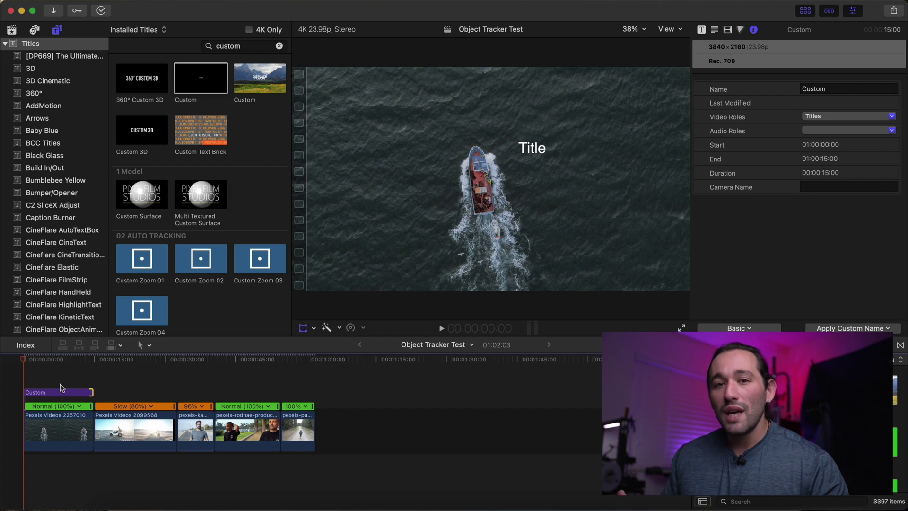
{"action": "left_click", "coordinate": [25, 381]}
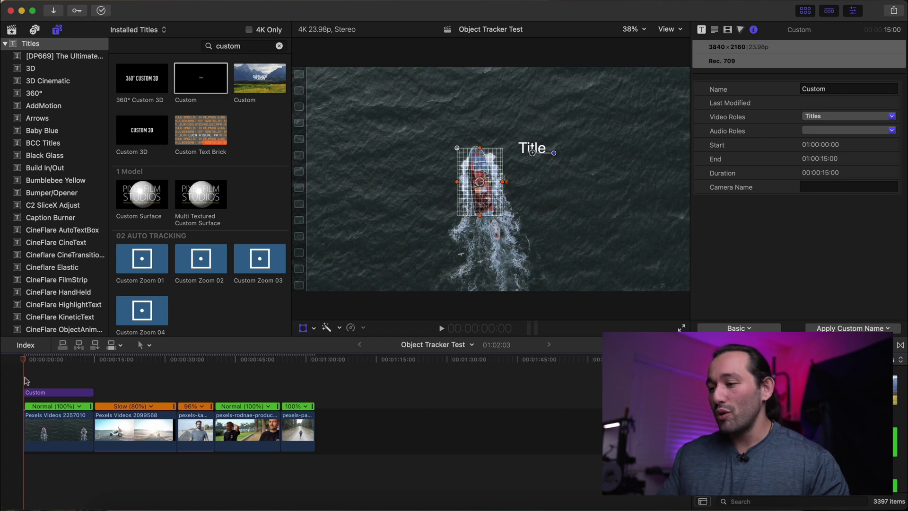
{"action": "key", "text": "space"}
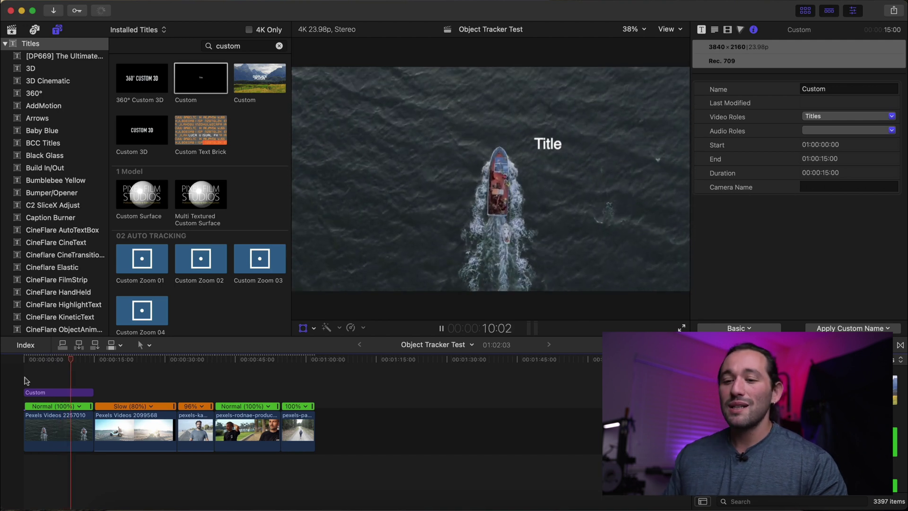
{"action": "key", "text": "space"}
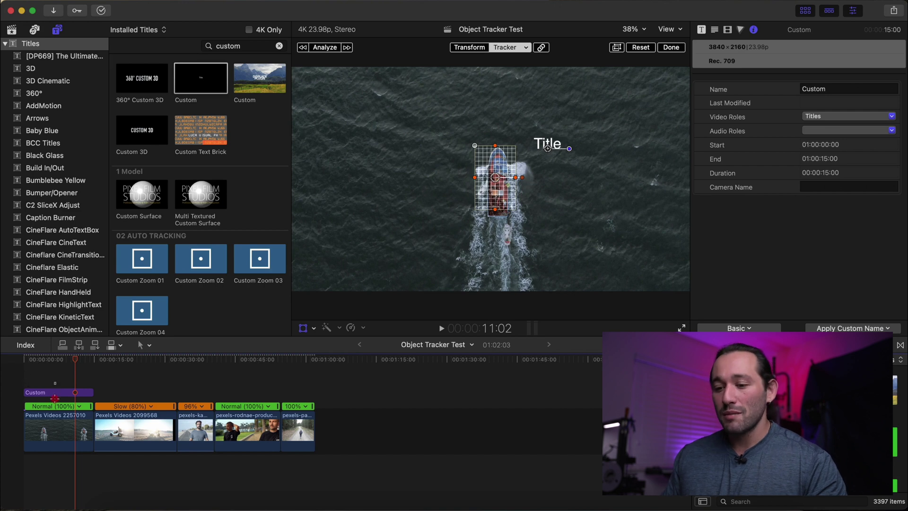
{"action": "left_click", "coordinate": [56, 438]}
Delete the boat clip with its title, then place a new Custom title over the jeep.
{"action": "key", "text": "Delete"}
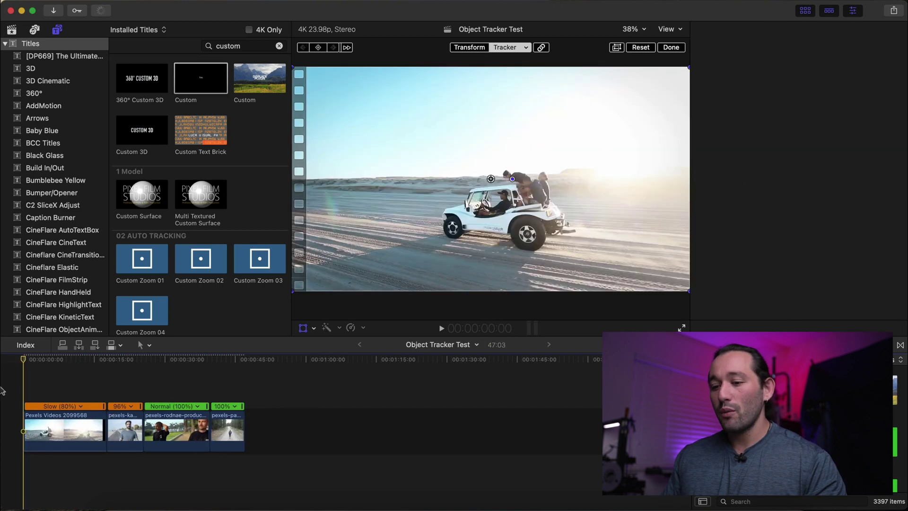
{"action": "key", "text": "space"}
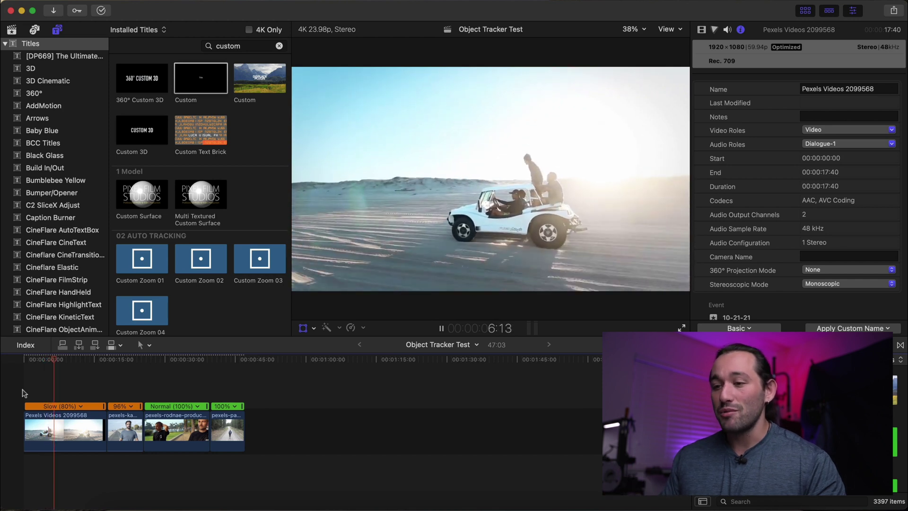
{"action": "key", "text": "space"}
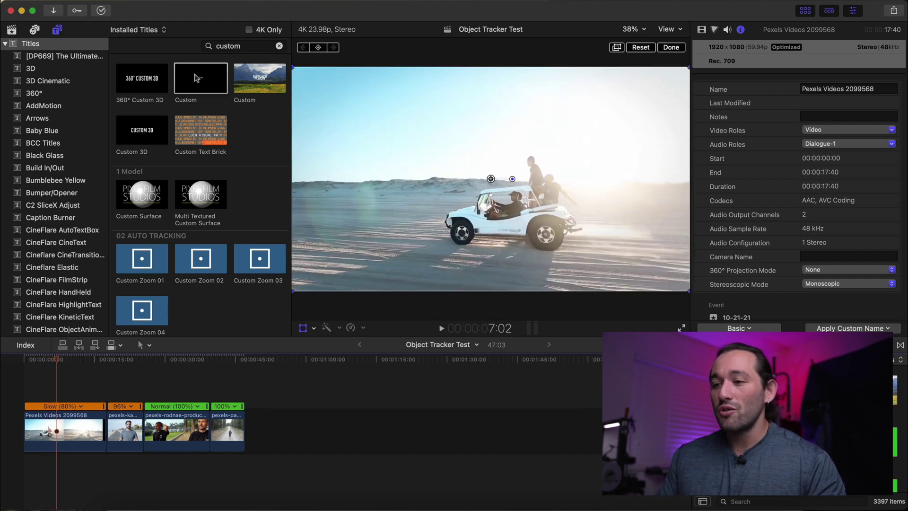
{"action": "left_click_drag", "start_coordinate": [196, 77], "coordinate": [503, 204]}
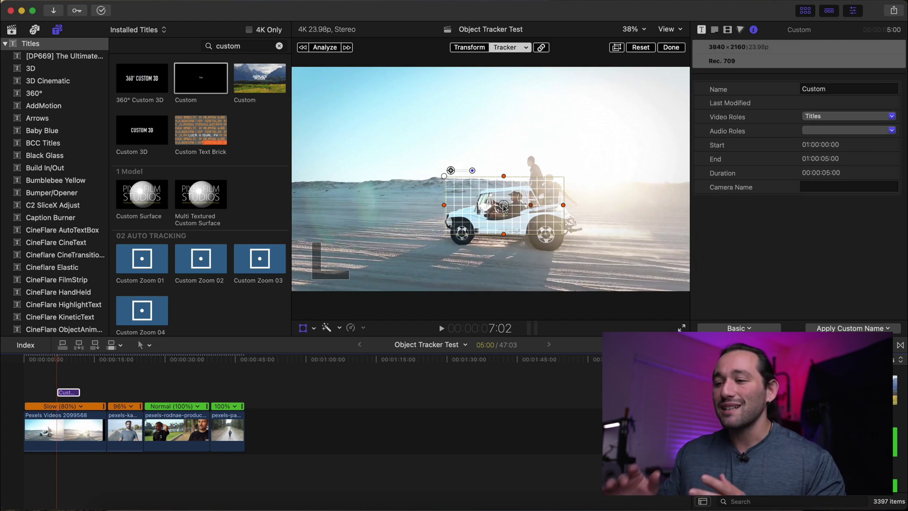
Analyze the jeep's movement so the new title's tracker follows it through the clip.
{"action": "left_click", "coordinate": [325, 48]}
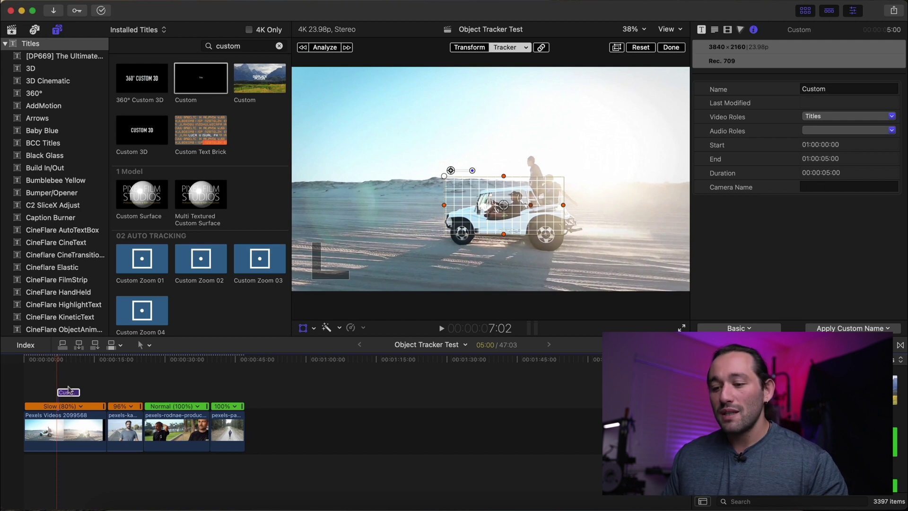
Stretch the jeep title clip from the timeline start out to 17:16.
{"action": "left_click_drag", "start_coordinate": [58, 392], "coordinate": [25, 392]}
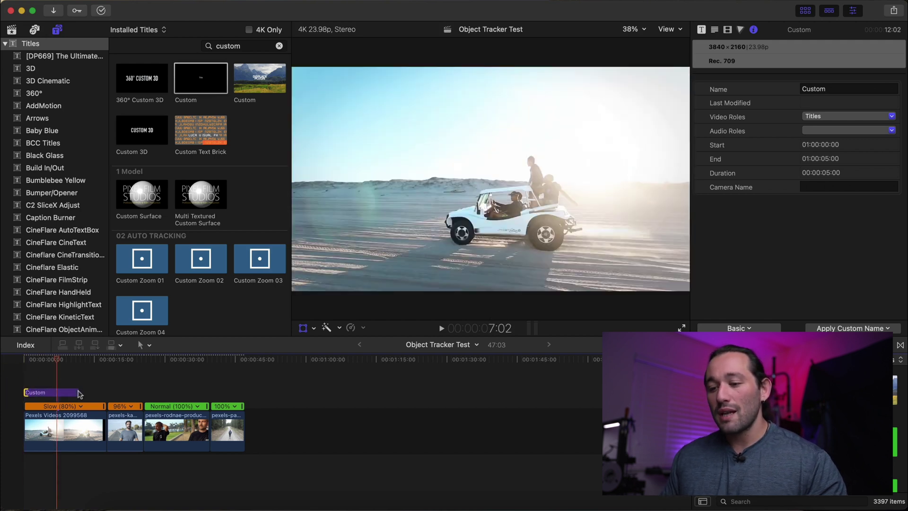
{"action": "left_click_drag", "start_coordinate": [79, 392], "coordinate": [105, 392]}
{"action": "left_click", "coordinate": [75, 393]}
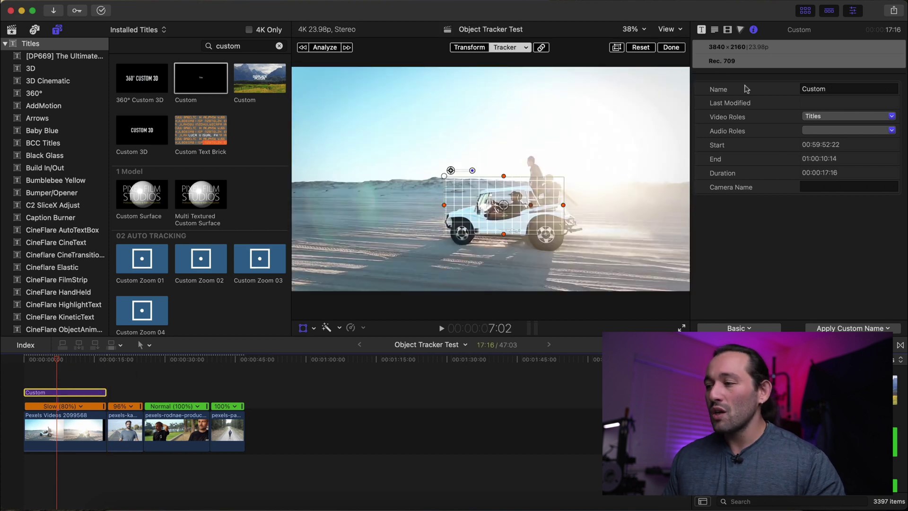
Set the title's text Face colour to red in the Text inspector.
{"action": "left_click", "coordinate": [702, 30]}
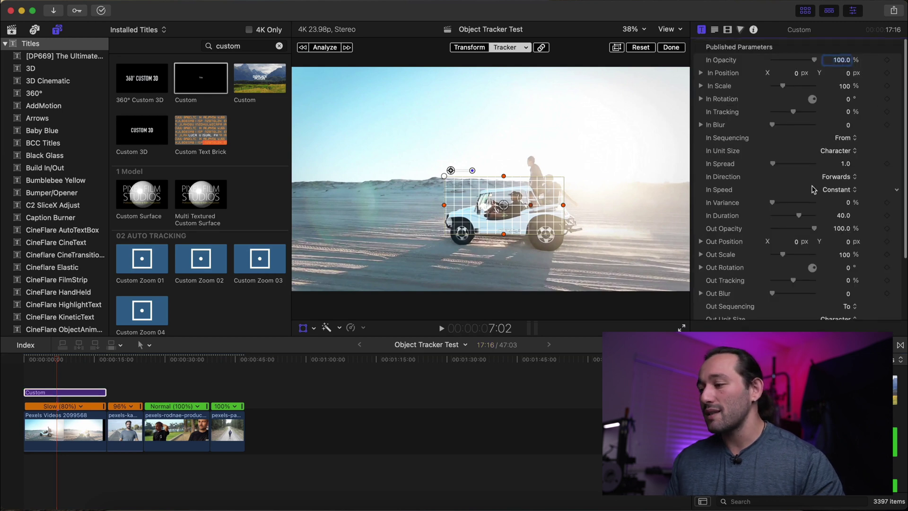
{"action": "scroll", "coordinate": [877, 102], "scroll_direction": "down", "scroll_amount": 3}
{"action": "scroll", "coordinate": [877, 102], "scroll_direction": "up", "scroll_amount": 3}
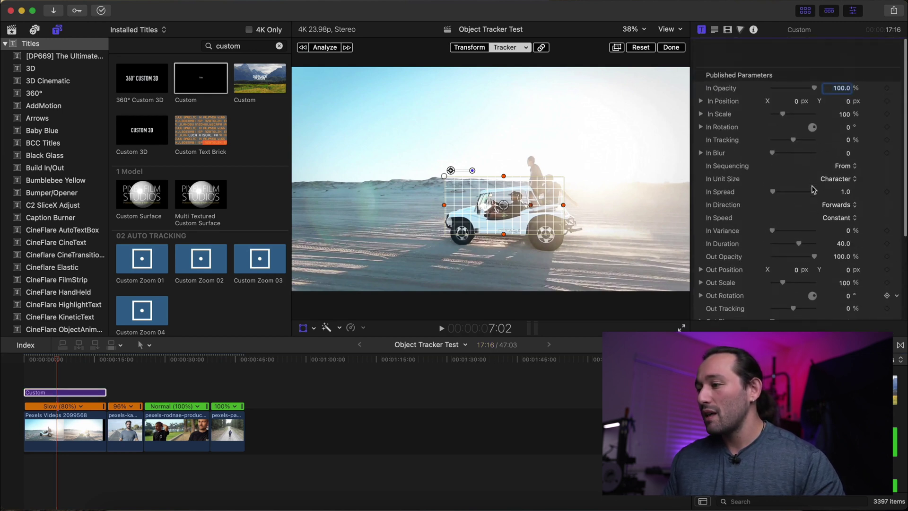
{"action": "left_click", "coordinate": [715, 30]}
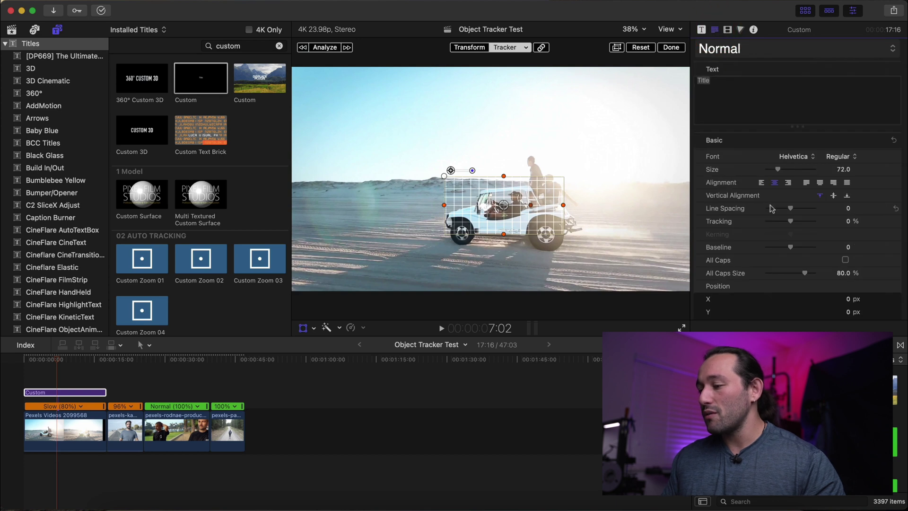
{"action": "scroll", "coordinate": [772, 209], "scroll_direction": "down", "scroll_amount": 5}
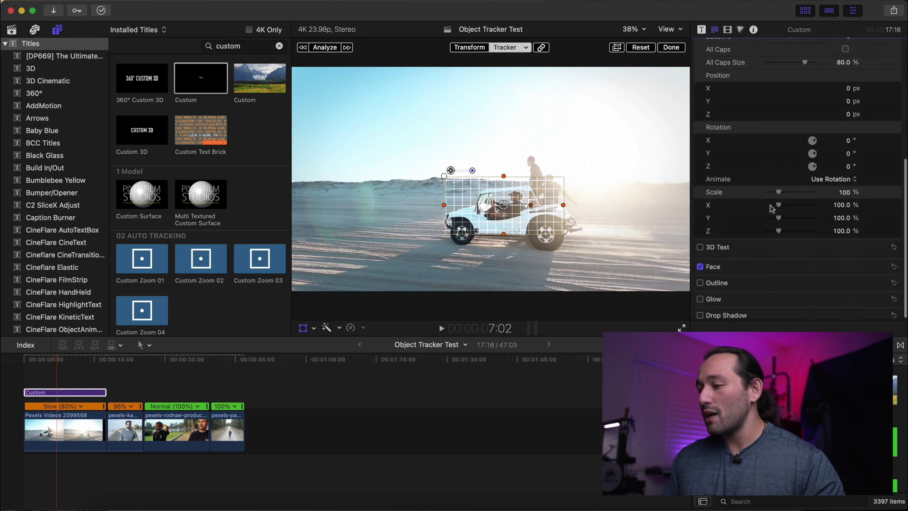
{"action": "left_click", "coordinate": [883, 267]}
{"action": "left_click", "coordinate": [844, 296]}
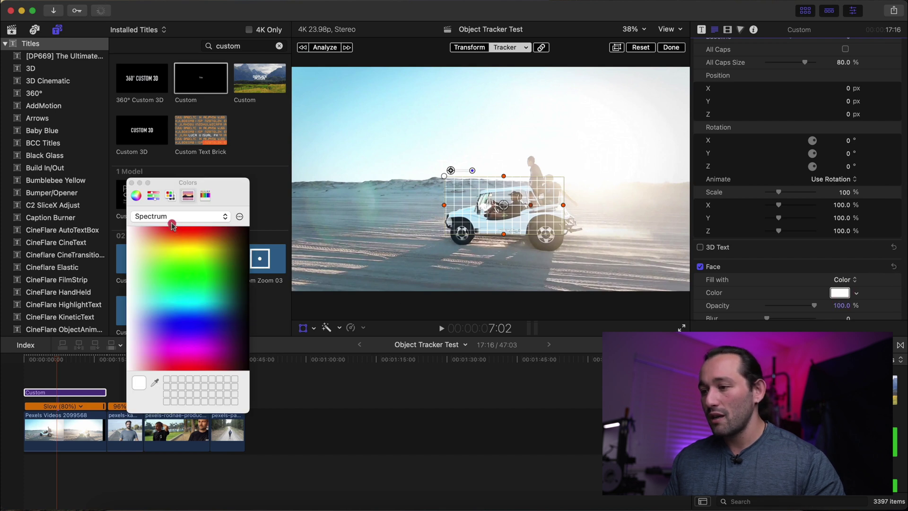
{"action": "left_click_drag", "start_coordinate": [171, 223], "coordinate": [179, 234]}
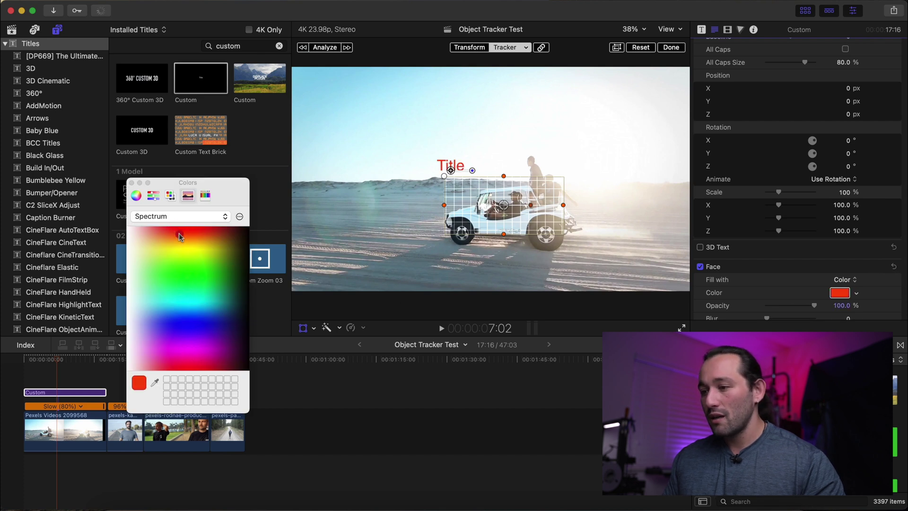
{"action": "left_click", "coordinate": [131, 184]}
{"action": "left_click", "coordinate": [9, 387]}
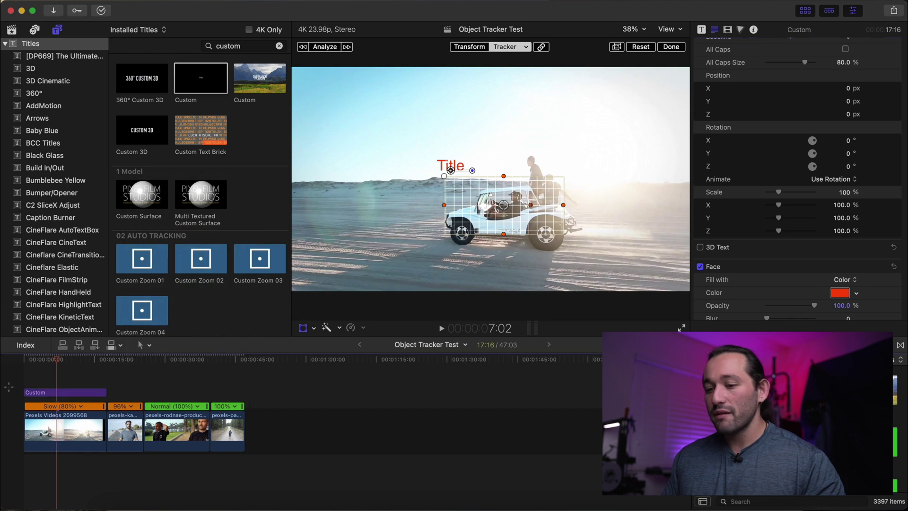
{"action": "key", "text": "Home"}
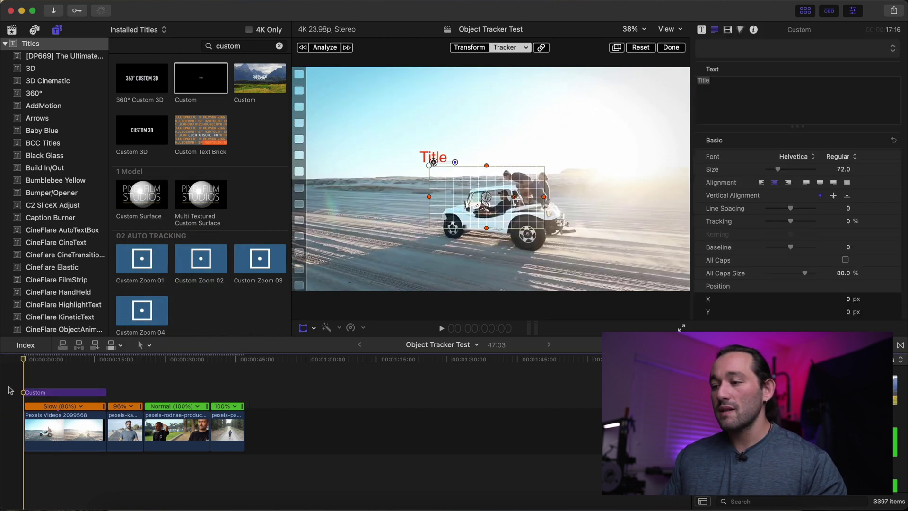
Play back from the start to check the red tracked title, stopping on the man's clip.
{"action": "key", "text": "space"}
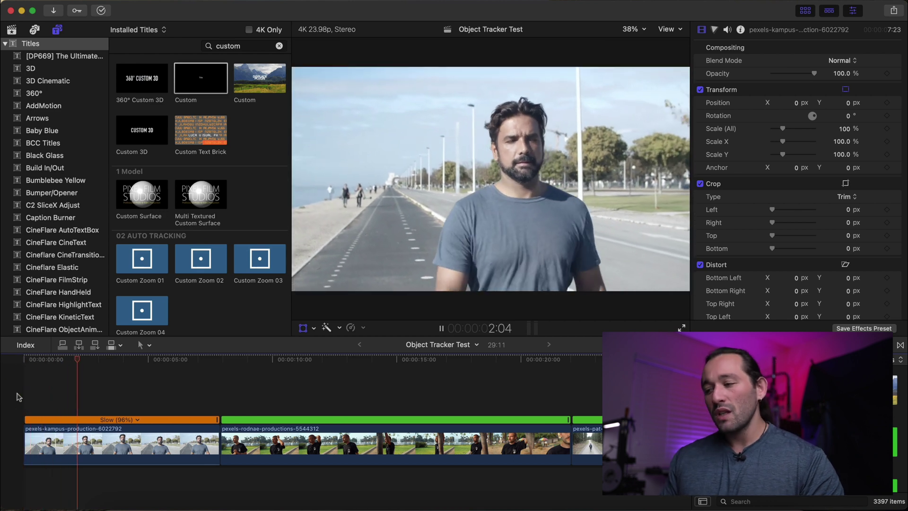
{"action": "key", "text": "space"}
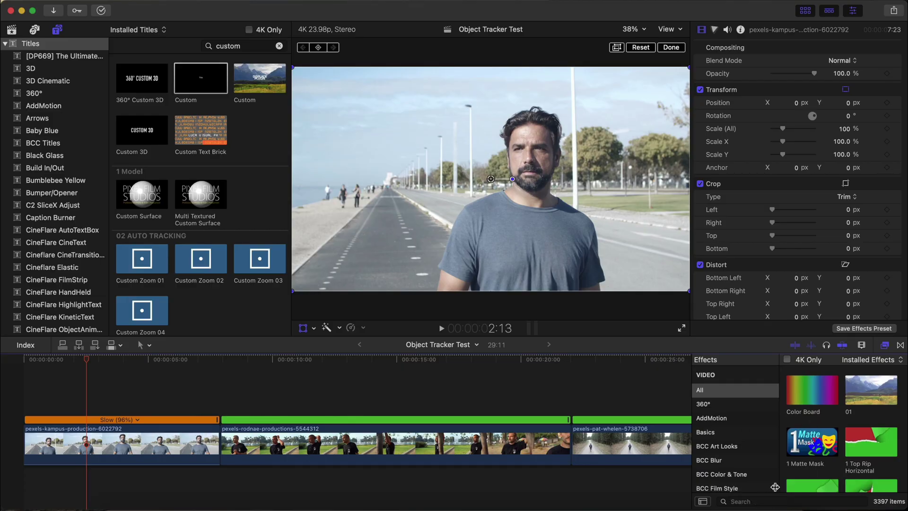
Apply Pixellate to the man's face, mask it with the Face ellipse, and analyze the tracking.
{"action": "left_click", "coordinate": [762, 500]}
{"action": "type", "text": "pi"}
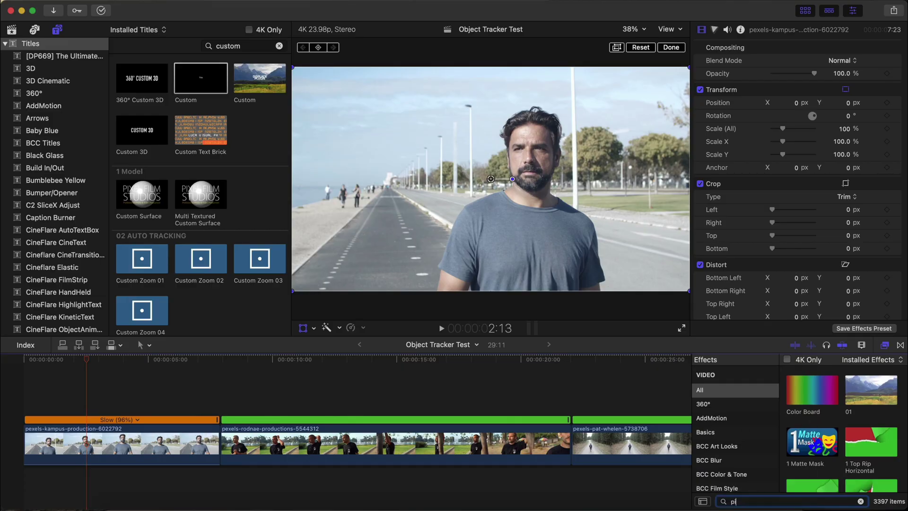
{"action": "type", "text": "xel"}
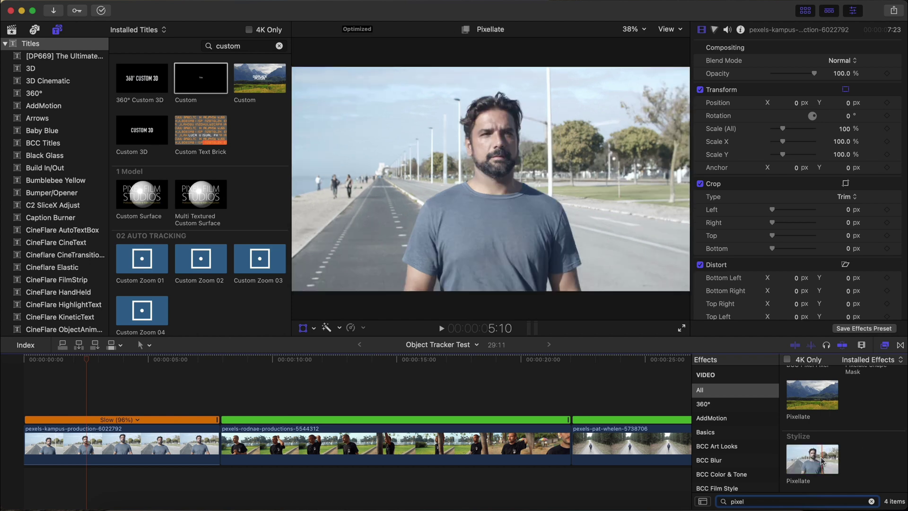
{"action": "left_click_drag", "start_coordinate": [822, 459], "coordinate": [541, 166]}
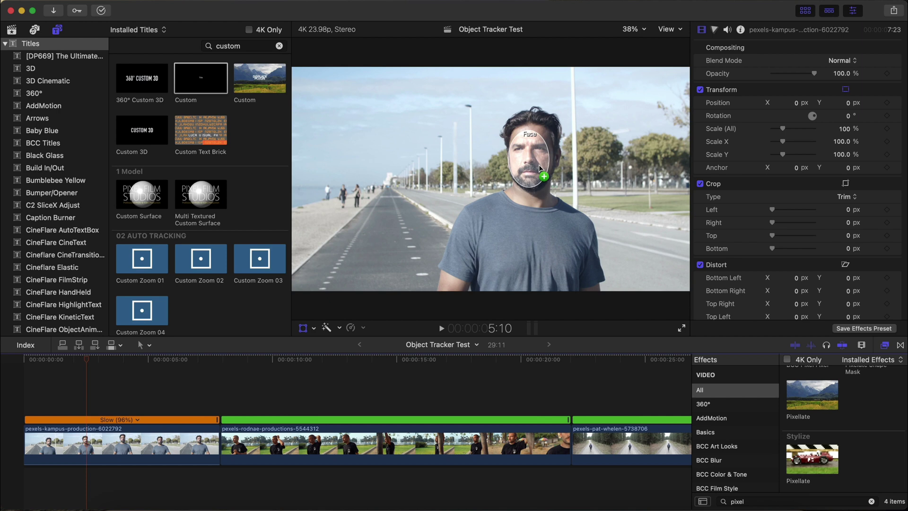
{"action": "left_click", "coordinate": [537, 162]}
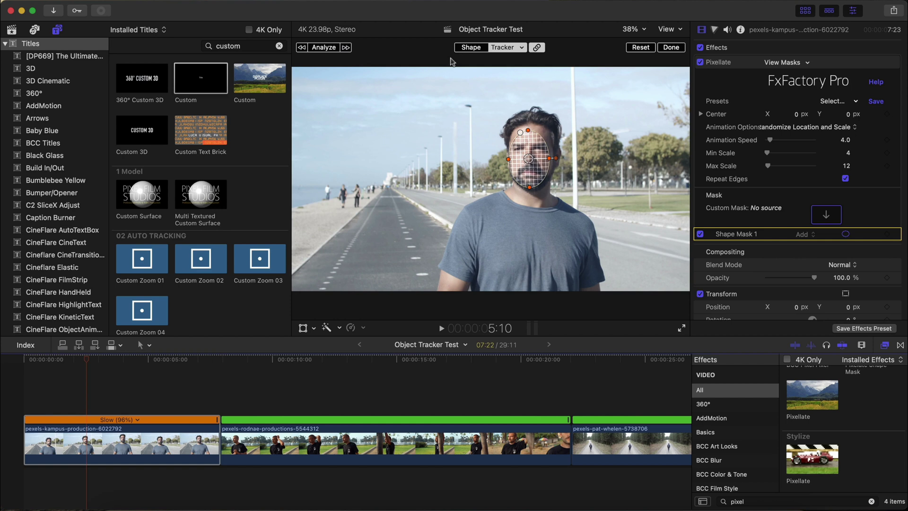
{"action": "left_click", "coordinate": [326, 47]}
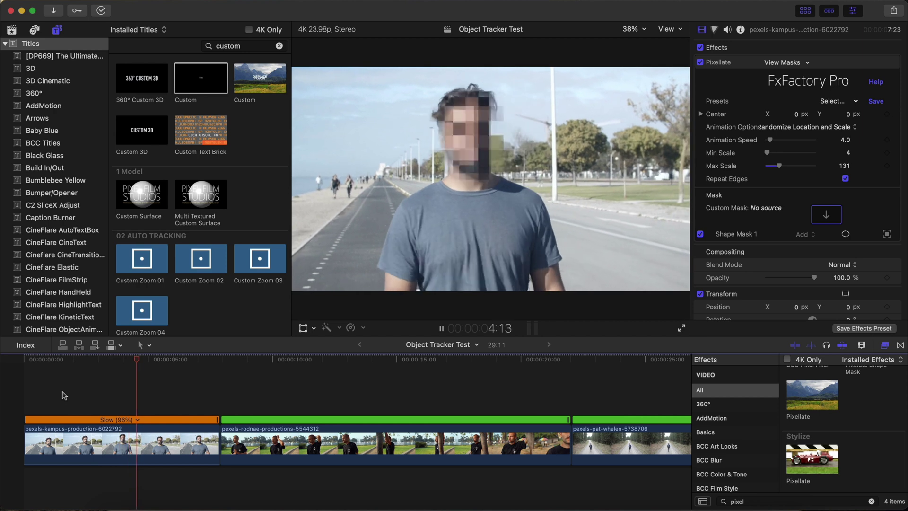
Stop playback at 5:16, where the face shows unpixellated, and select the Pixellate effect.
{"action": "key", "text": "space"}
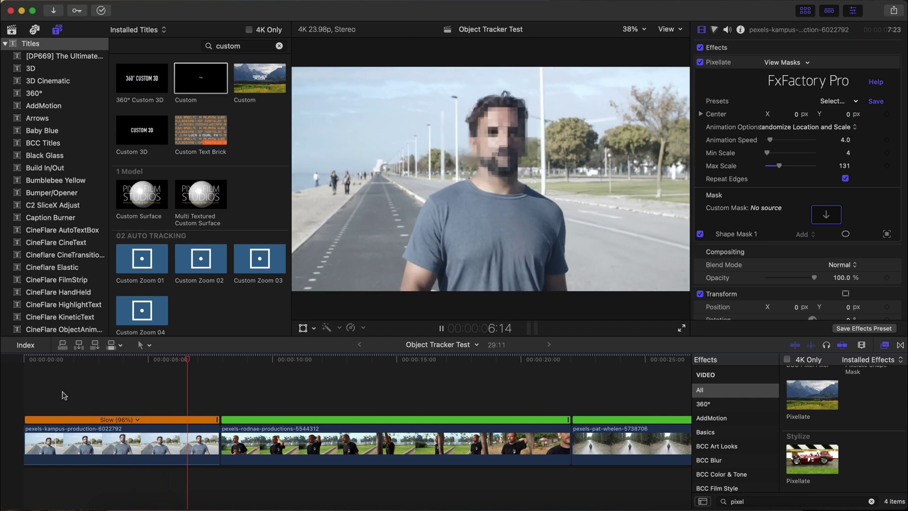
{"action": "left_click", "coordinate": [165, 359]}
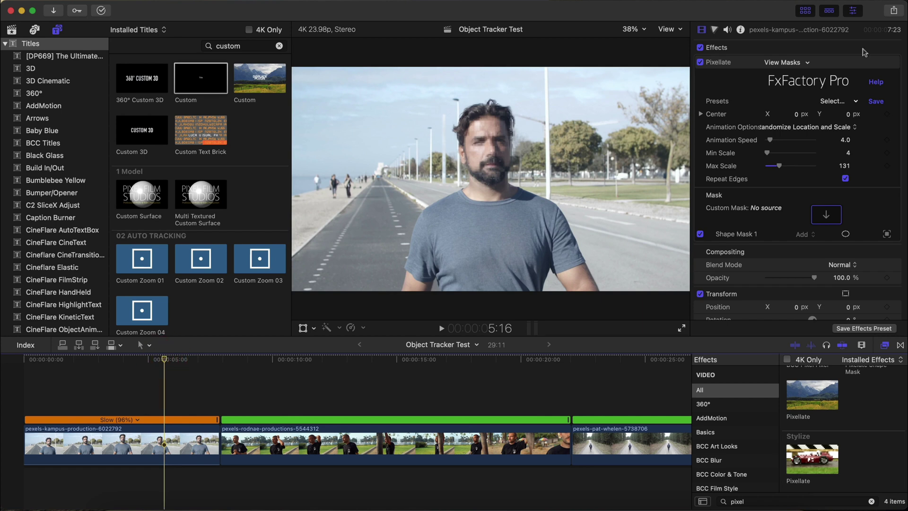
{"action": "left_click", "coordinate": [756, 59]}
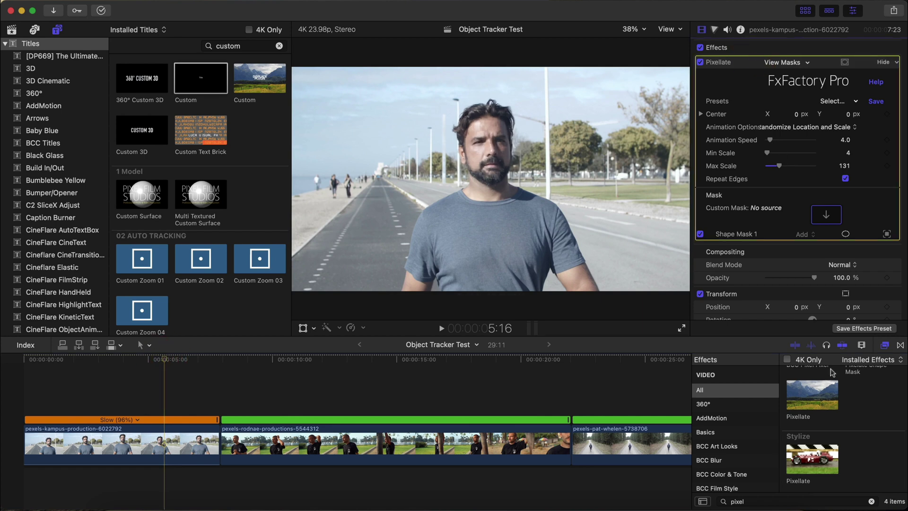
Replace Pixellate with a Gaussian blur dragged onto the man's face.
{"action": "key", "text": "Delete"}
{"action": "double_click", "coordinate": [764, 503]}
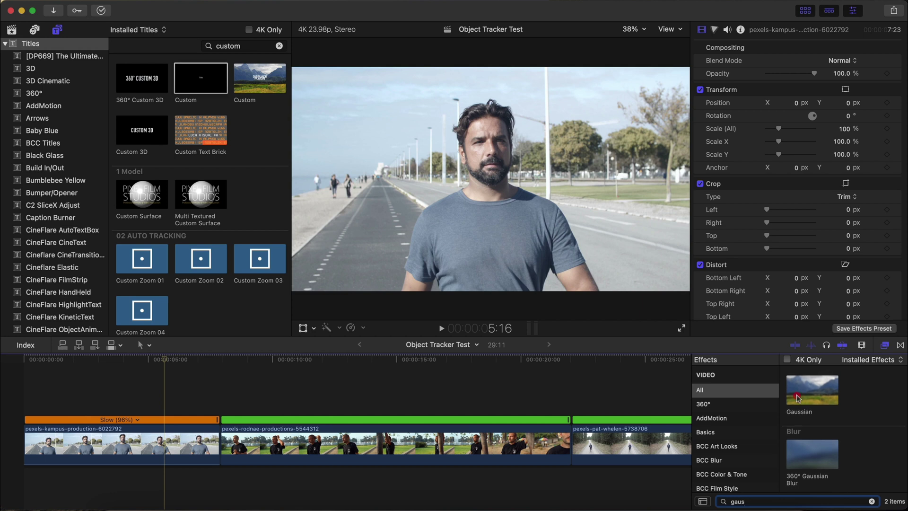
{"action": "left_click_drag", "start_coordinate": [799, 399], "coordinate": [488, 157]}
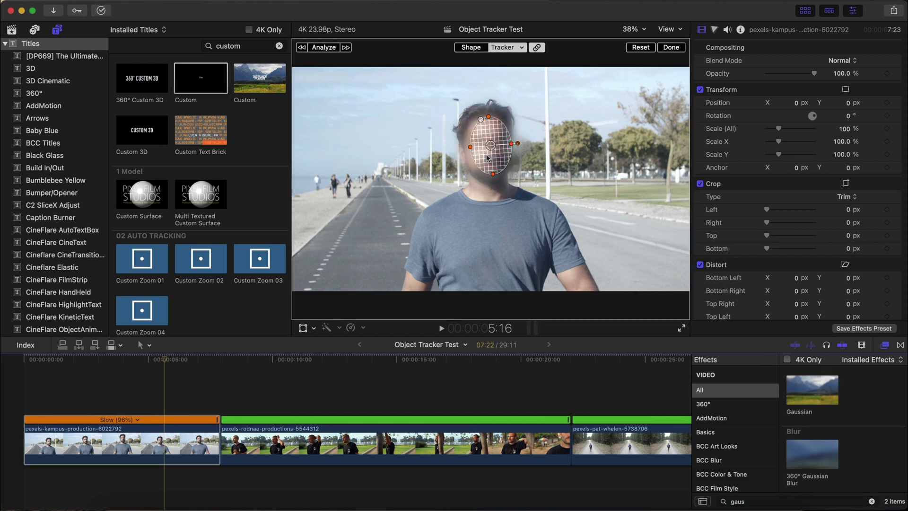
Analyze the face mask's motion and play from the start to confirm the blur follows.
{"action": "left_click", "coordinate": [324, 53]}
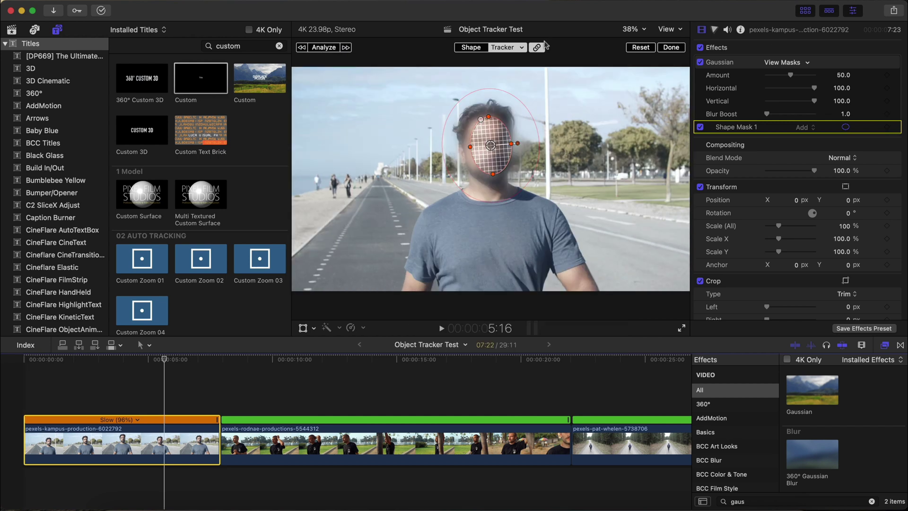
{"action": "left_click", "coordinate": [3, 395]}
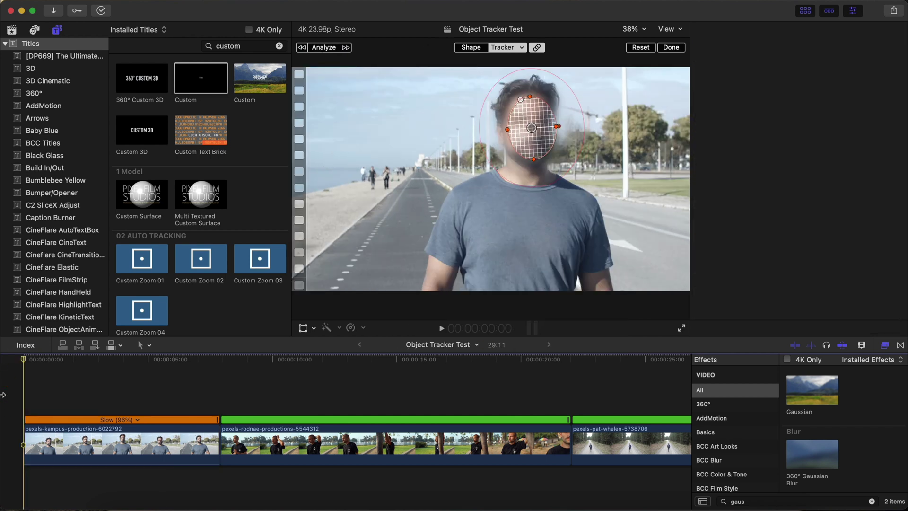
{"action": "key", "text": "space"}
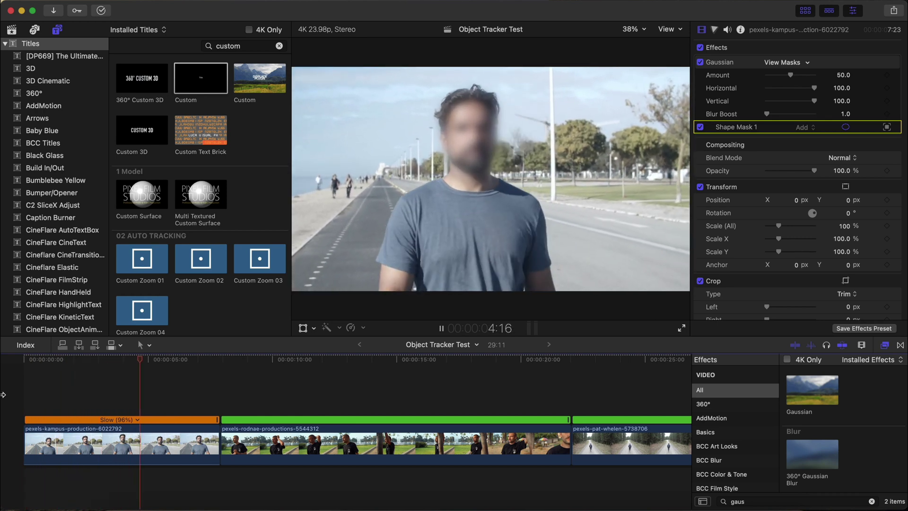
{"action": "key", "text": "space"}
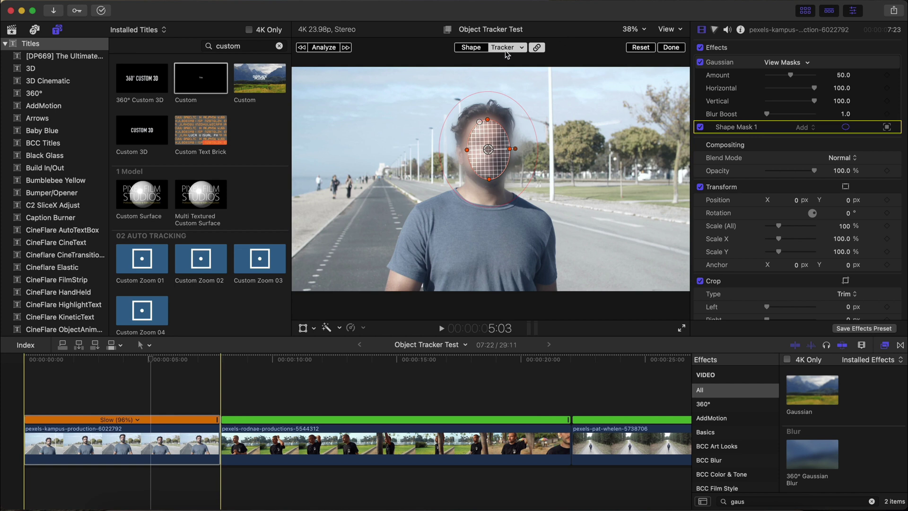
Shrink the Gaussian blur mask upward from the bottom so it fits the face.
{"action": "left_click", "coordinate": [474, 50]}
{"action": "left_click", "coordinate": [497, 48]}
{"action": "left_click", "coordinate": [498, 47]}
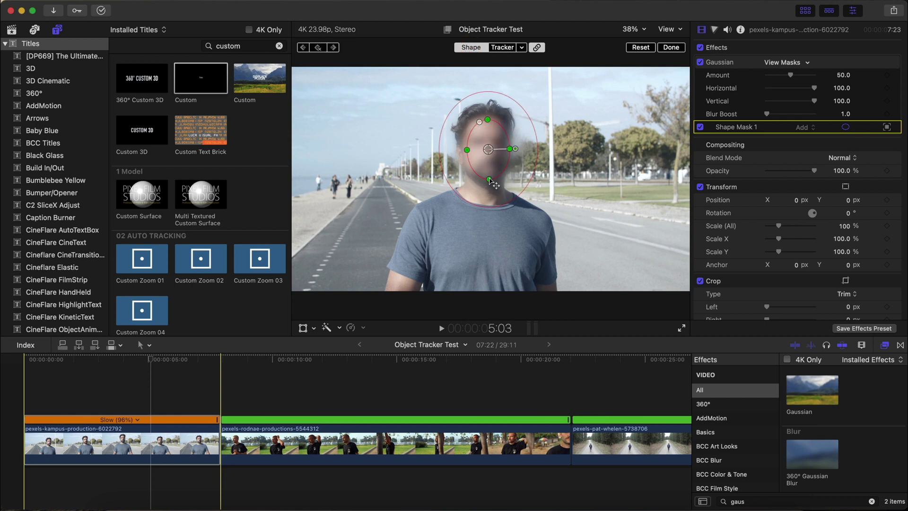
{"action": "left_click_drag", "start_coordinate": [489, 179], "coordinate": [491, 168]}
{"action": "key", "text": "super+z"}
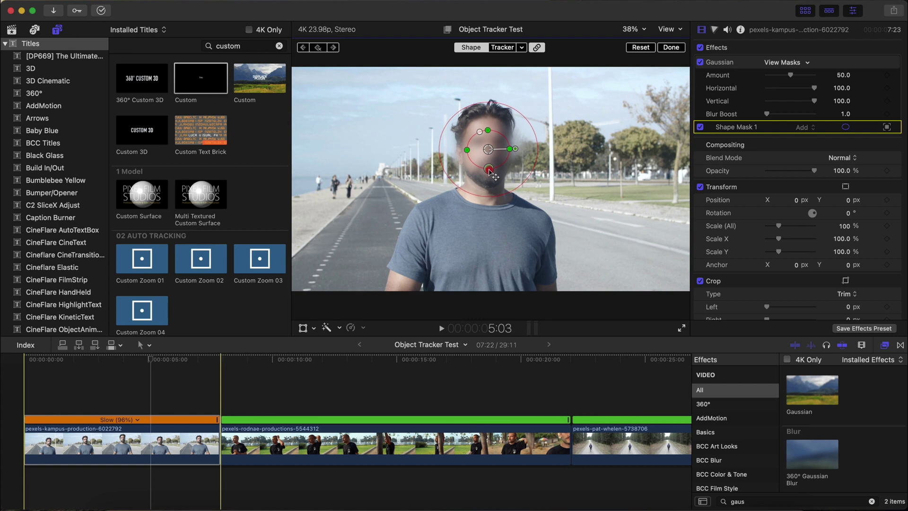
{"action": "left_click", "coordinate": [541, 52]}
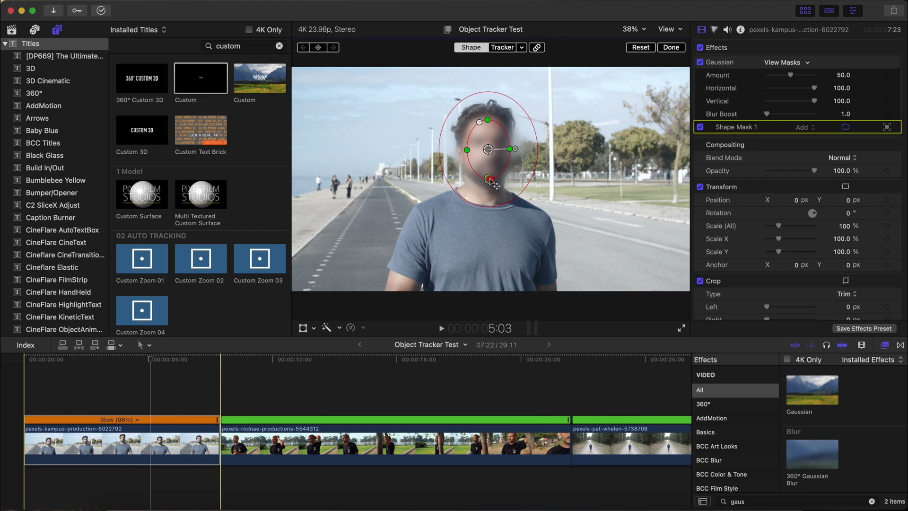
{"action": "left_click_drag", "start_coordinate": [489, 180], "coordinate": [489, 169]}
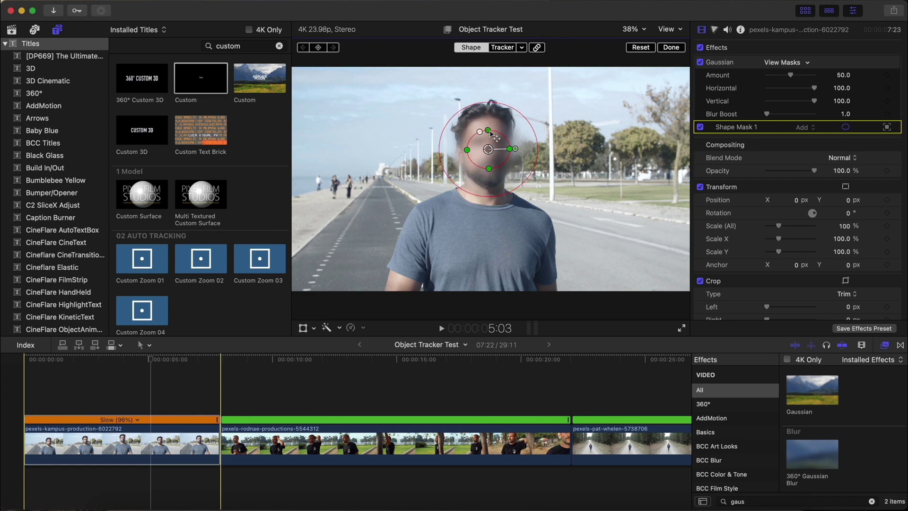
Reshape the mask into a smaller circle over the face and unlink its tracker from the shape.
{"action": "left_click", "coordinate": [506, 48]}
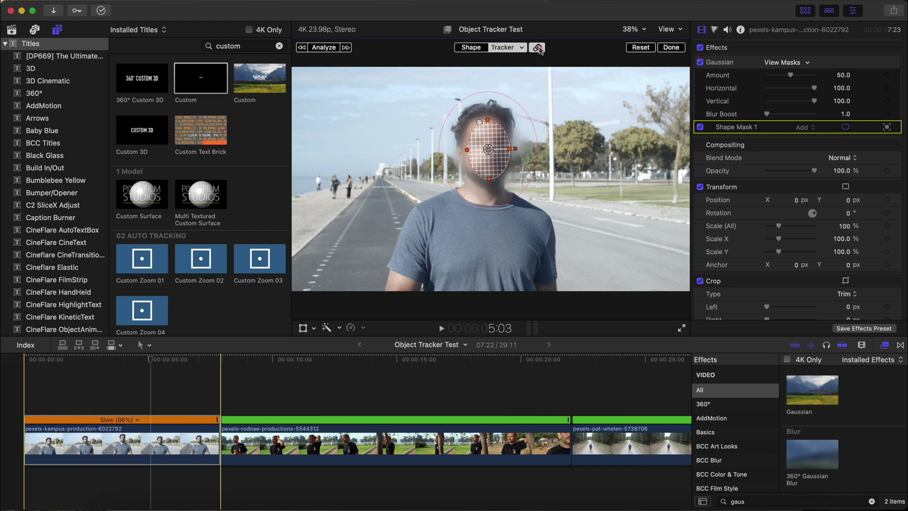
{"action": "left_click", "coordinate": [471, 47]}
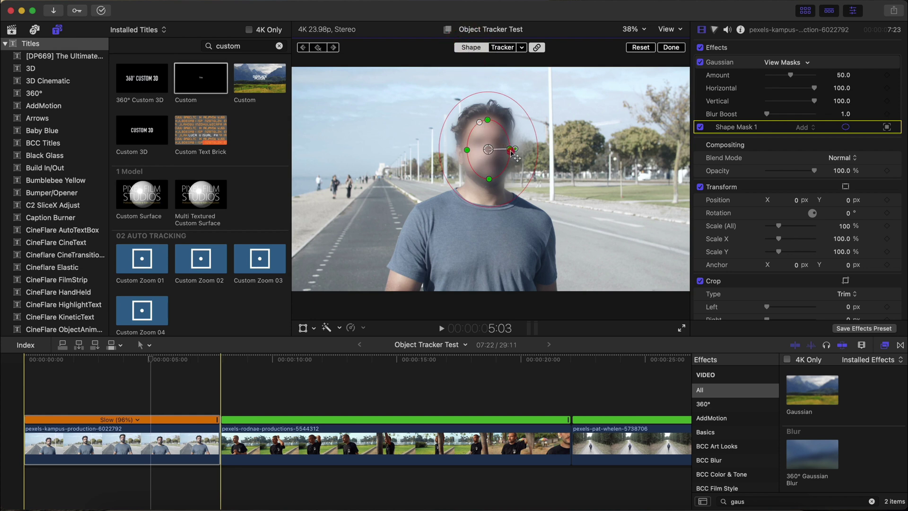
{"action": "left_click_drag", "start_coordinate": [512, 153], "coordinate": [519, 149]}
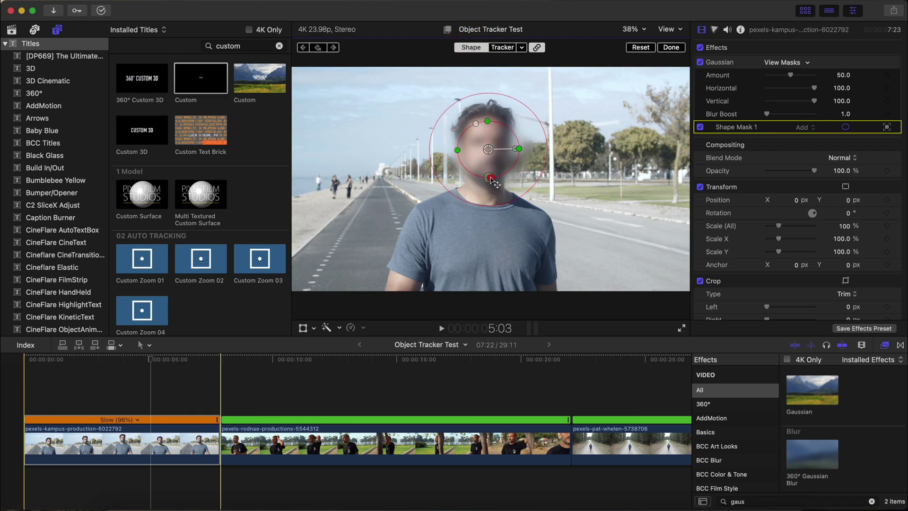
{"action": "left_click_drag", "start_coordinate": [491, 179], "coordinate": [507, 150]}
{"action": "left_click", "coordinate": [507, 48]}
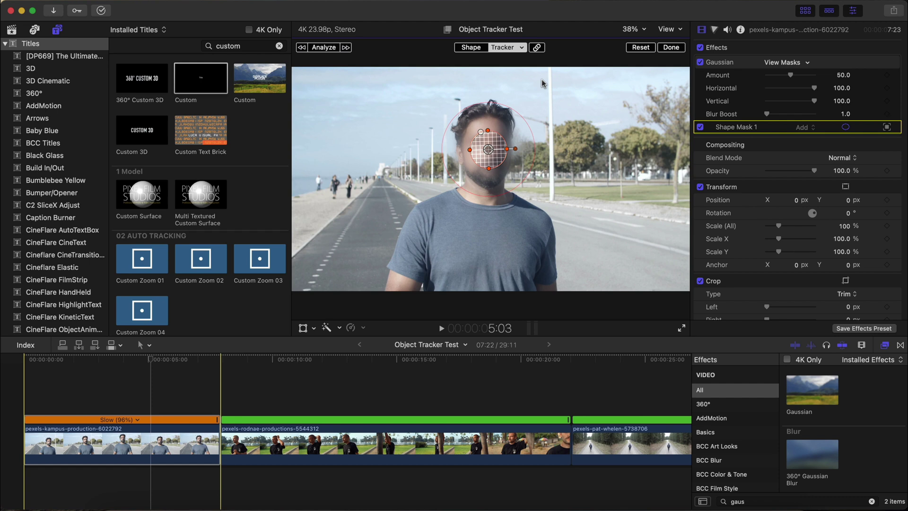
{"action": "left_click", "coordinate": [537, 48]}
Turn off Rotation tracking in the Gaussian effect's Shape Mask 1 tracker options.
{"action": "left_click", "coordinate": [731, 62]}
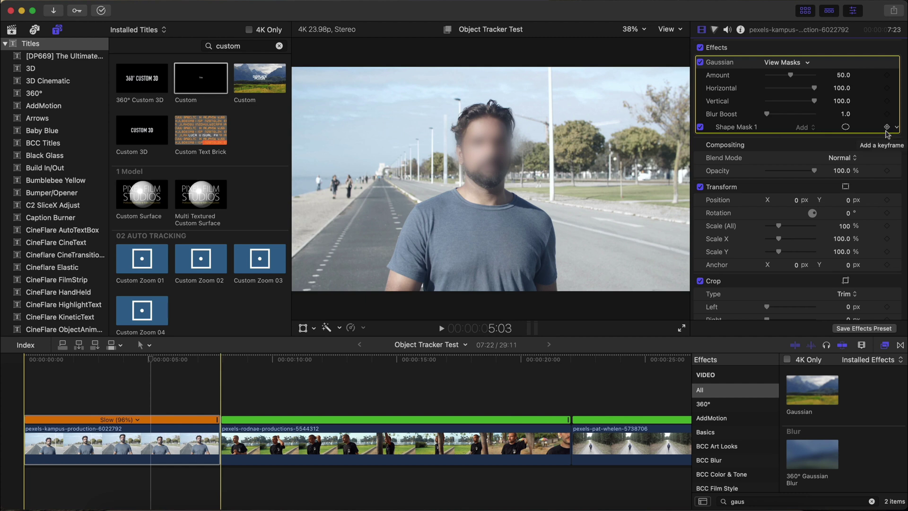
{"action": "left_click", "coordinate": [898, 128]}
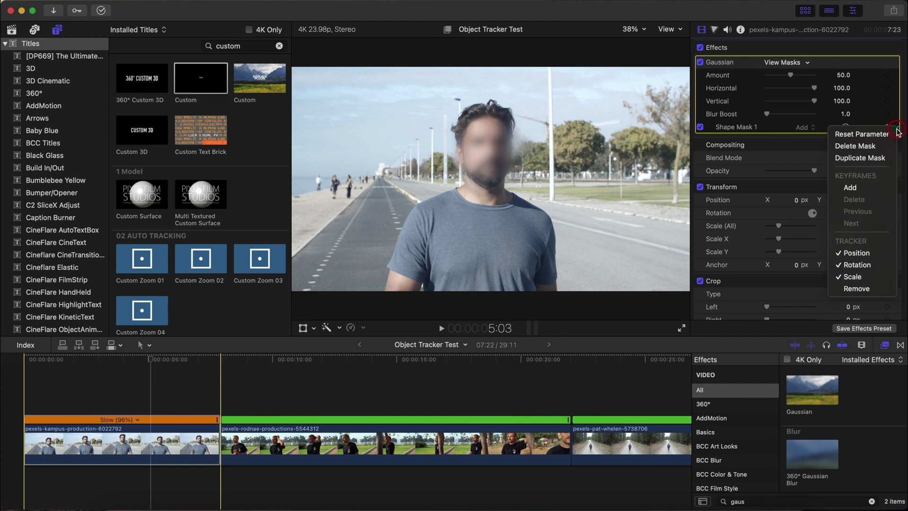
{"action": "left_click", "coordinate": [869, 270]}
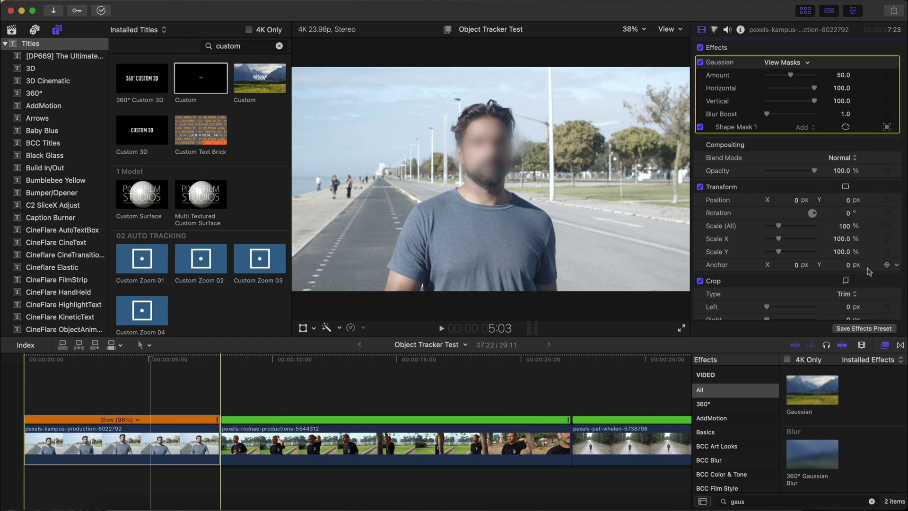
{"action": "left_click", "coordinate": [898, 128]}
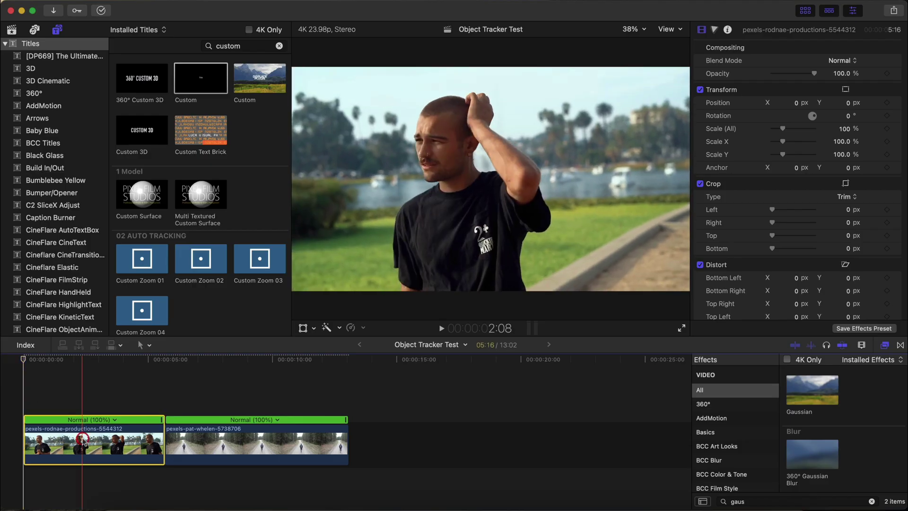
Go to the lake clip's first frame and bring the Trackers section into view in the Inspector.
{"action": "key", "text": "Home"}
{"action": "scroll", "coordinate": [806, 161], "scroll_direction": "down", "scroll_amount": 5}
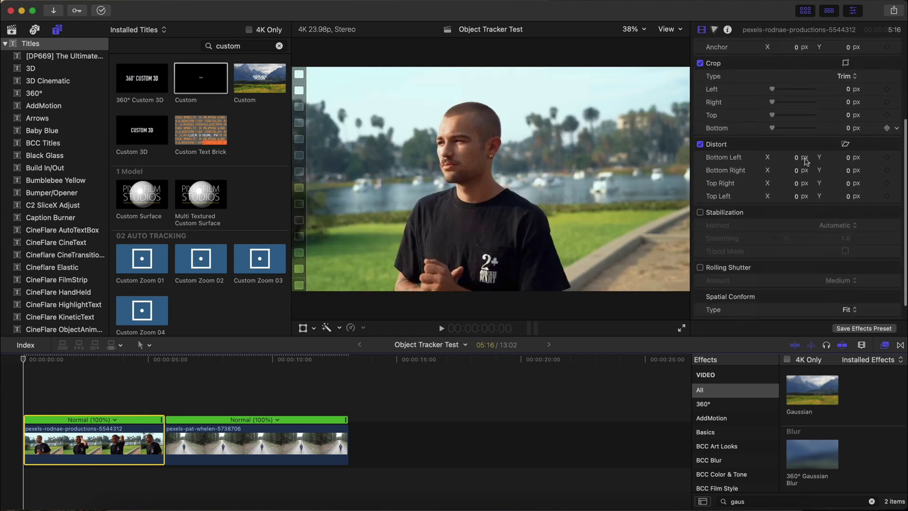
{"action": "scroll", "coordinate": [805, 161], "scroll_direction": "down", "scroll_amount": 2}
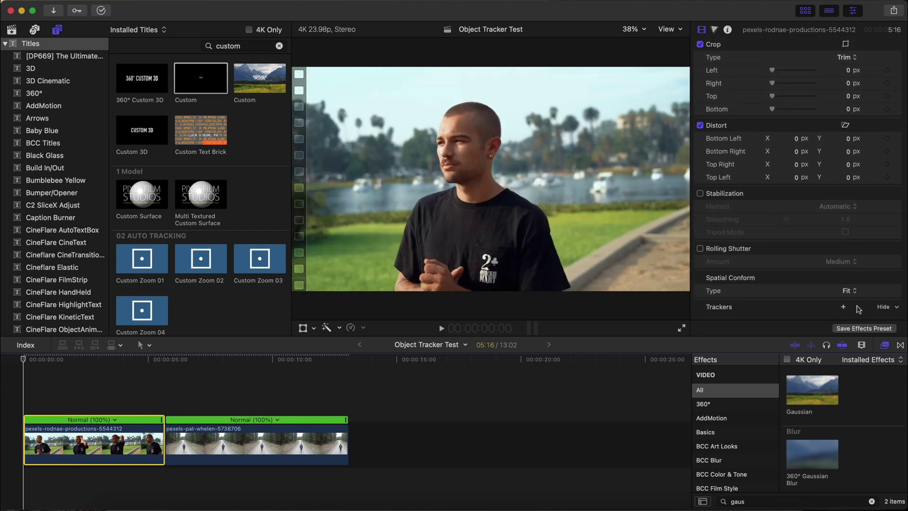
Add an object tracker, shape it into a circle around the man's face, and analyze it.
{"action": "left_click", "coordinate": [843, 307]}
{"action": "left_click_drag", "start_coordinate": [491, 233], "coordinate": [492, 219]}
{"action": "left_click_drag", "start_coordinate": [548, 180], "coordinate": [479, 163]}
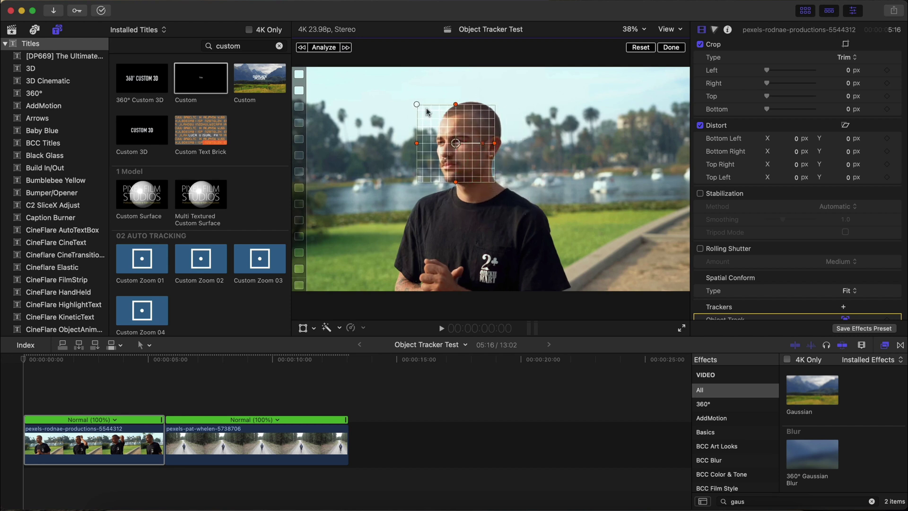
{"action": "left_click_drag", "start_coordinate": [417, 104], "coordinate": [442, 109]}
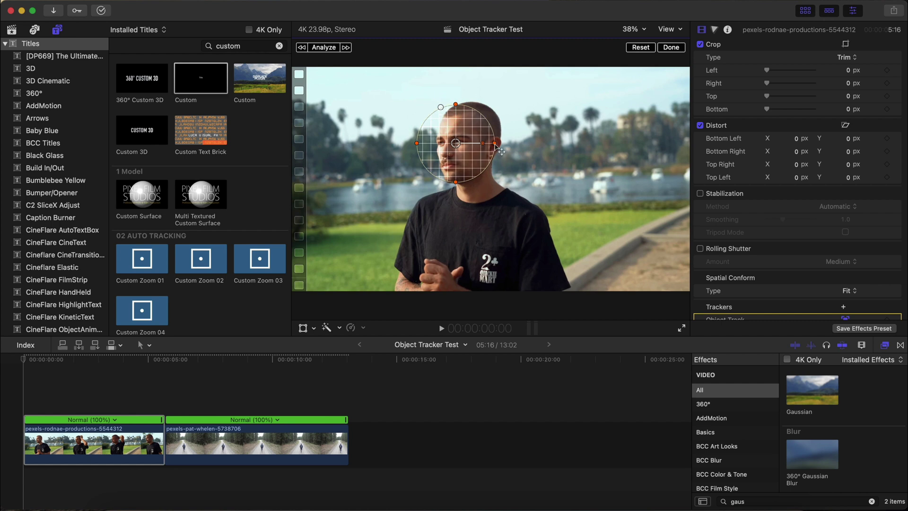
{"action": "left_click_drag", "start_coordinate": [494, 143], "coordinate": [478, 141]}
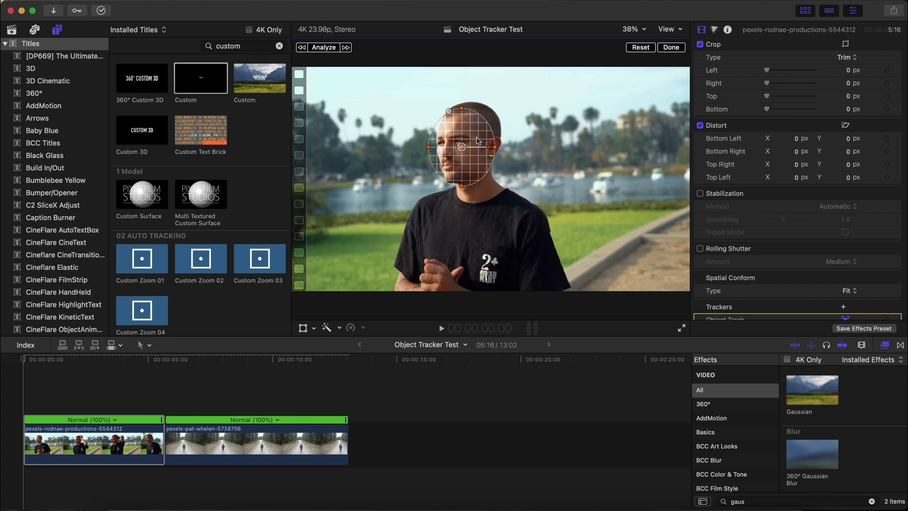
{"action": "left_click", "coordinate": [325, 51]}
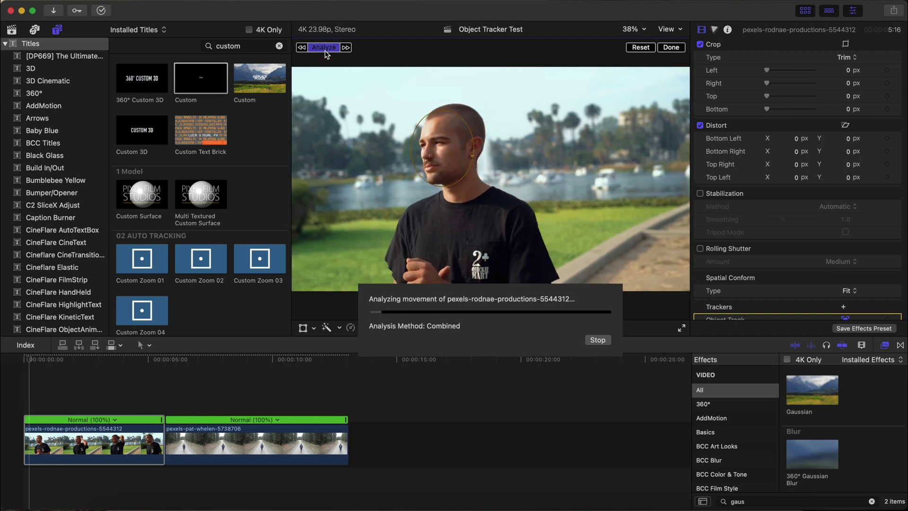